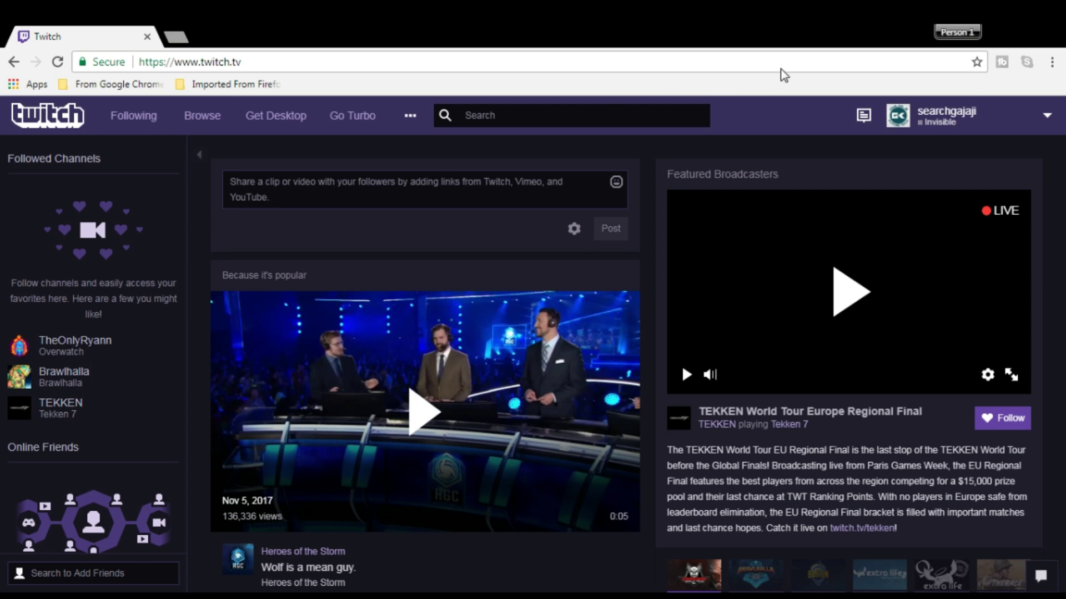
Step: Open the account's own channel page
{"action": "left_click", "coordinate": [1049, 118]}
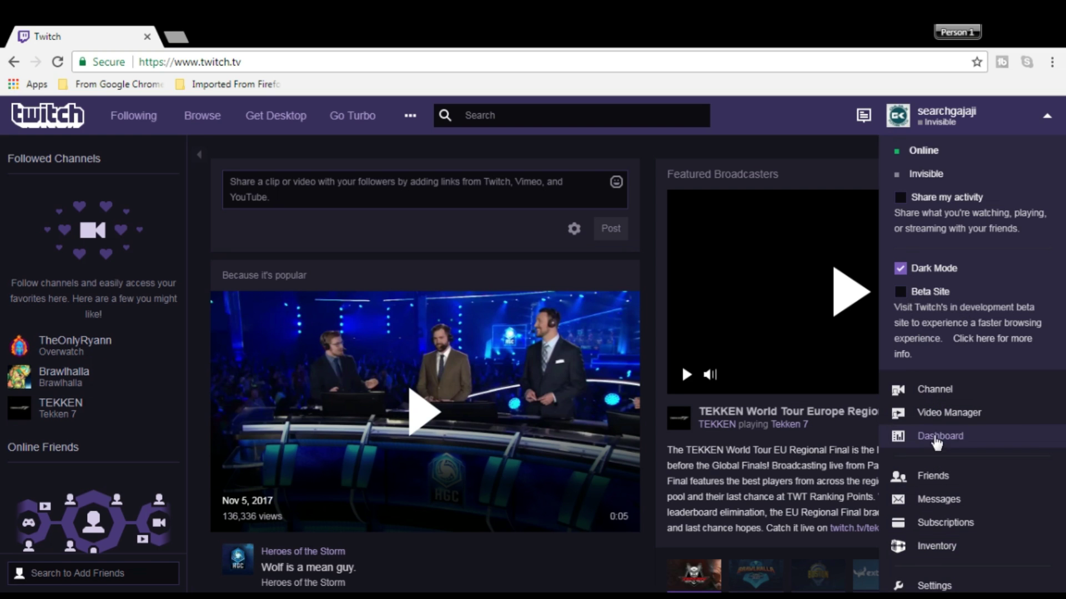
{"action": "left_click", "coordinate": [932, 391]}
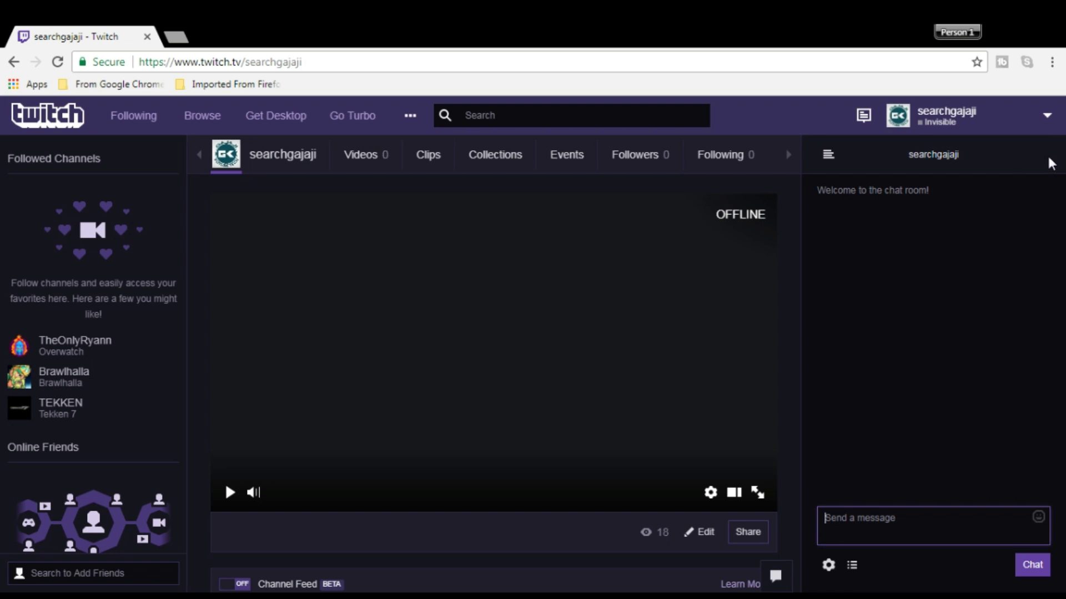
Step: Select the file "vaadi pula vaadi - uploaded.mp4" for upload on the Video Manager's Uploads page
{"action": "left_click", "coordinate": [1047, 117]}
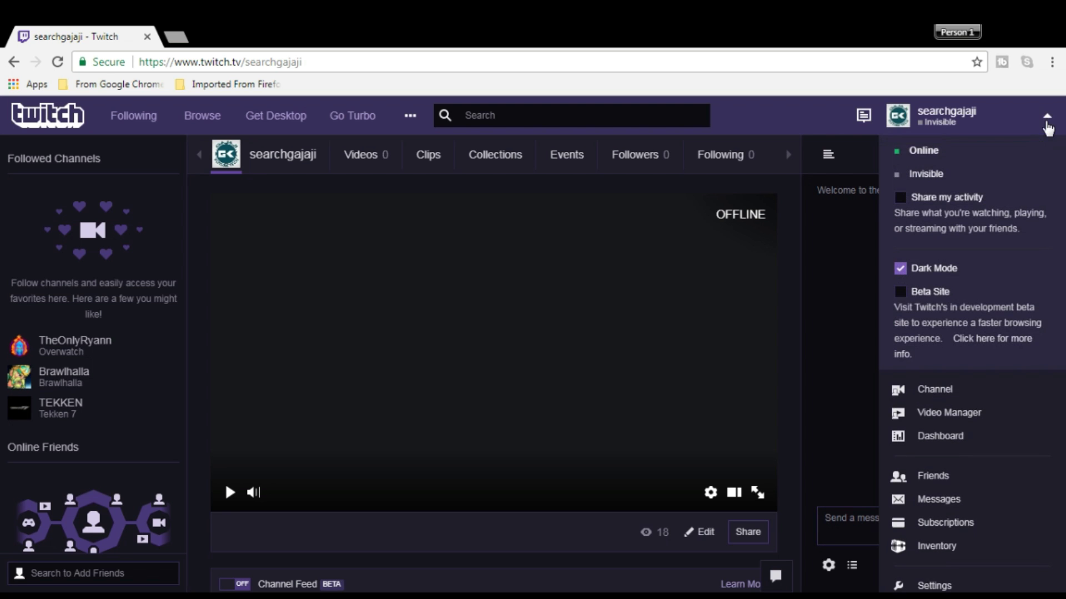
{"action": "left_click", "coordinate": [965, 417]}
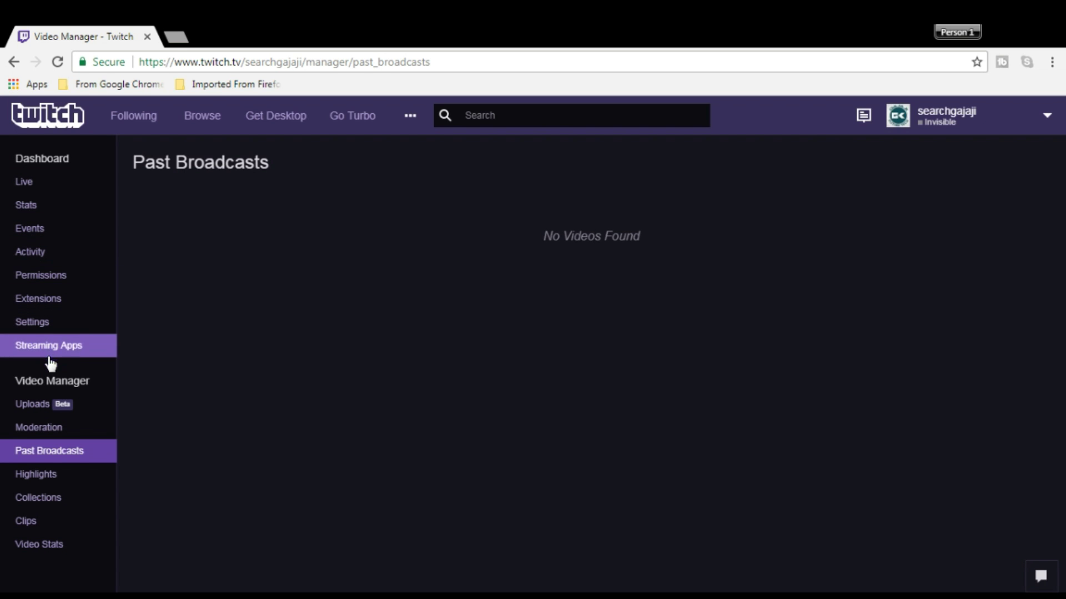
{"action": "left_click", "coordinate": [63, 404]}
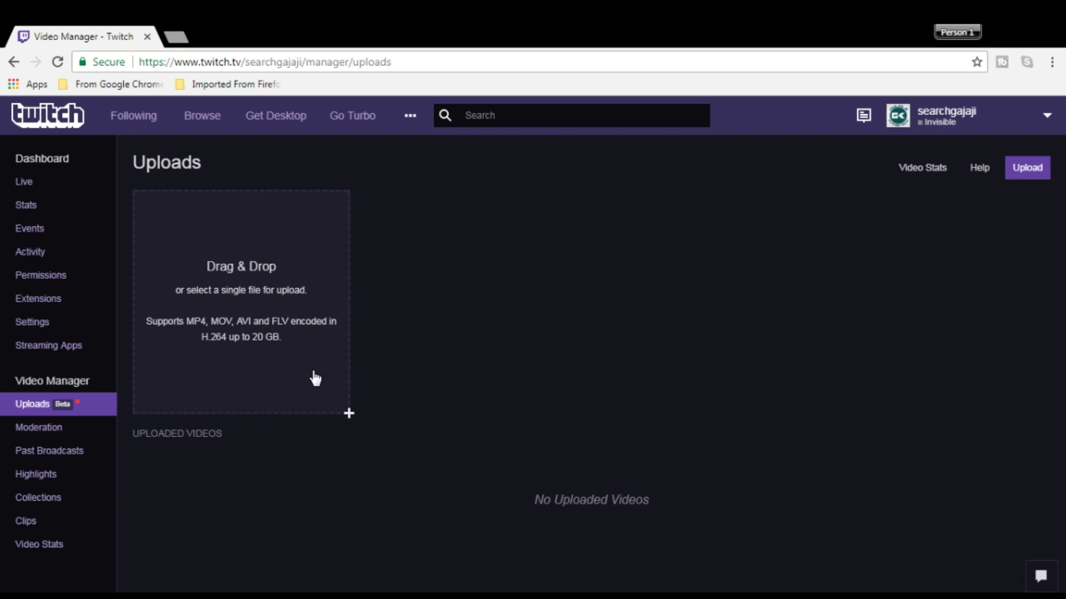
{"action": "left_click", "coordinate": [228, 375]}
{"action": "left_click", "coordinate": [844, 567]}
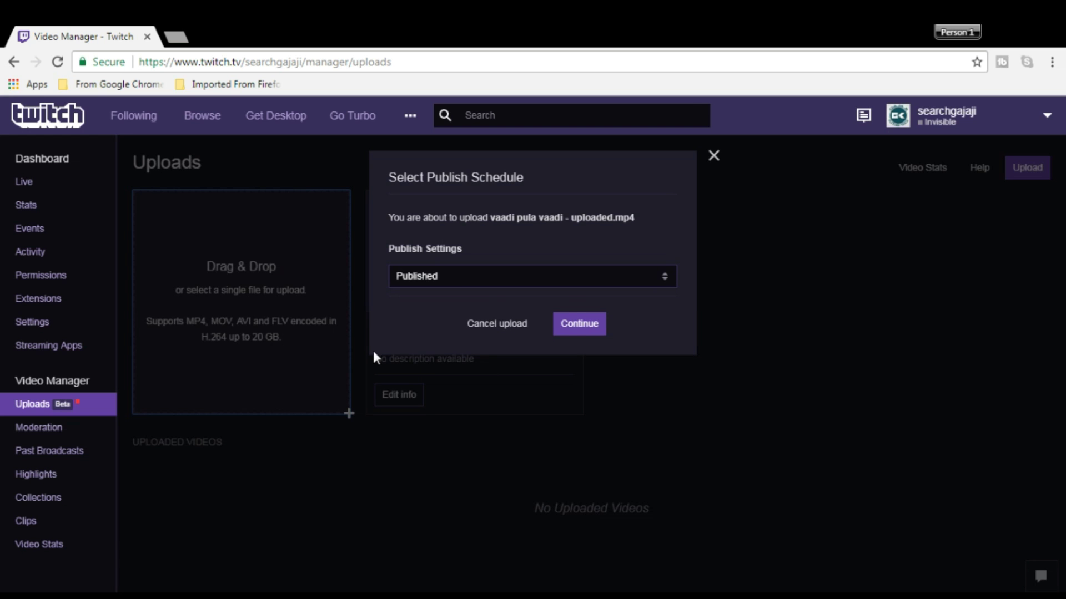
Step: Set the upload's publish setting to Scheduled for Nov 6, 2017 at 7:00am and continue to the video information
{"action": "left_click", "coordinate": [575, 286]}
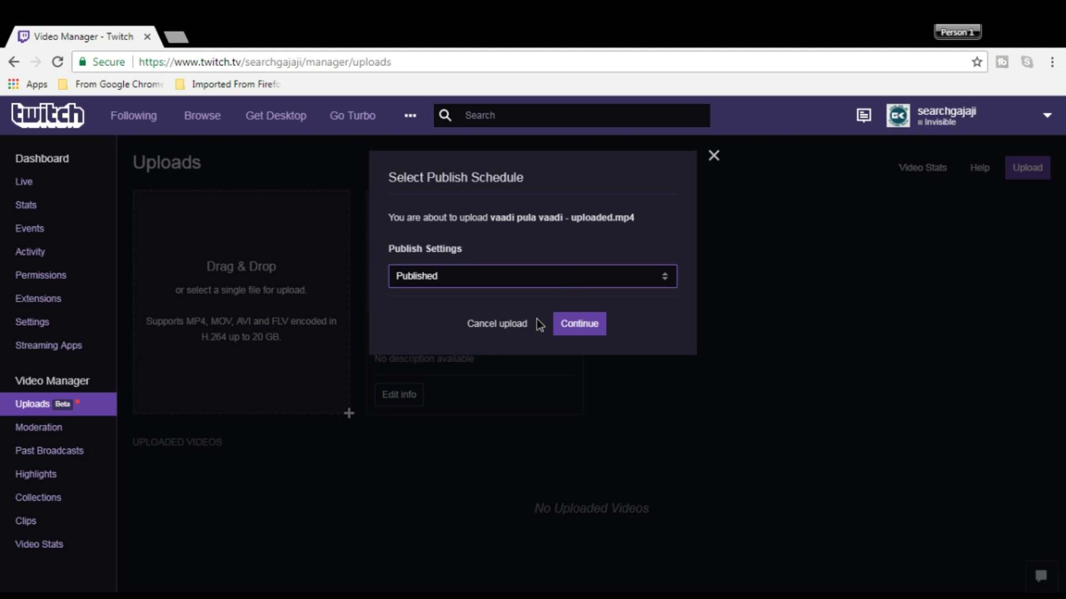
{"action": "key", "text": "Down"}
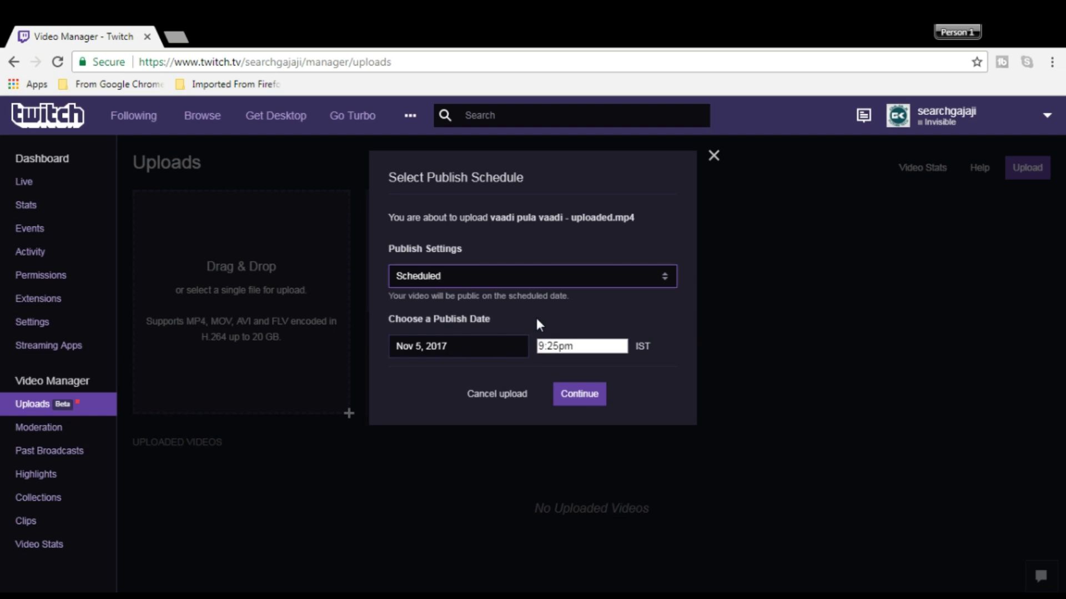
{"action": "left_click", "coordinate": [506, 347]}
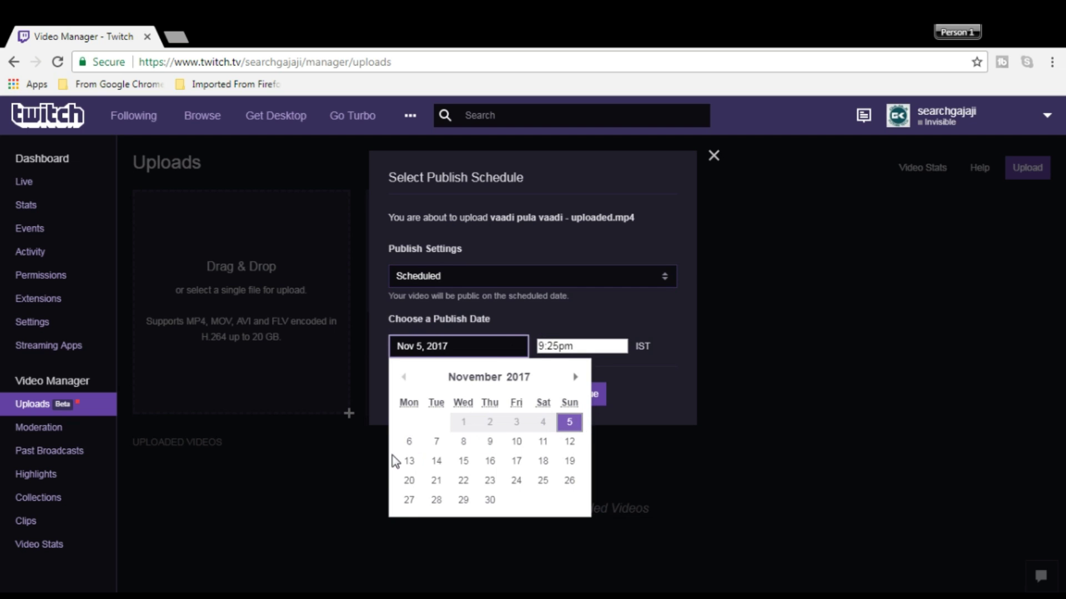
{"action": "left_click", "coordinate": [409, 441]}
{"action": "left_click", "coordinate": [576, 347]}
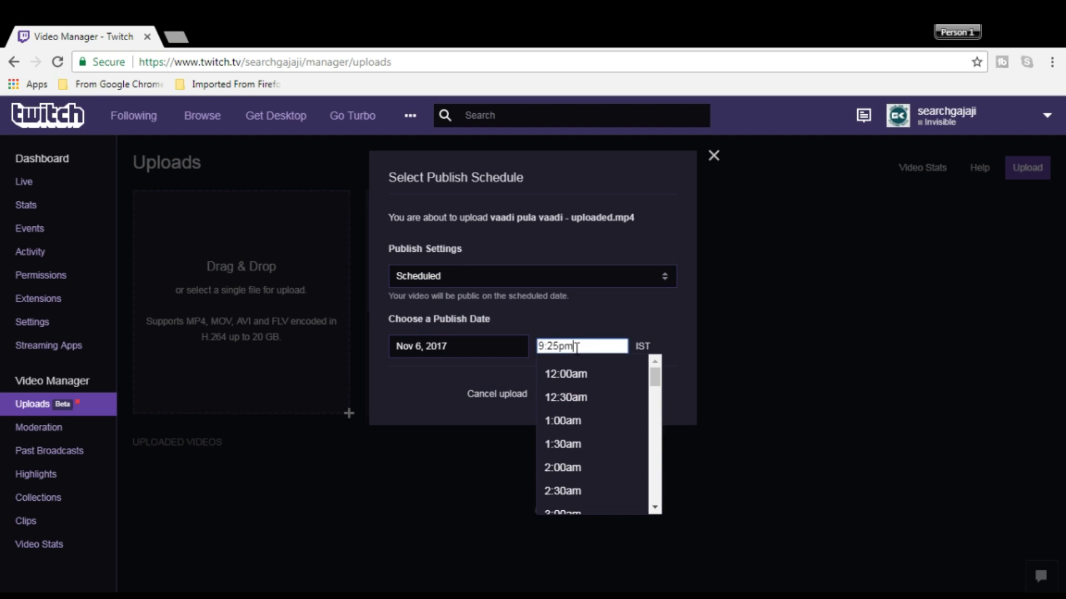
{"action": "scroll", "coordinate": [594, 430], "scroll_direction": "down", "scroll_amount": 5}
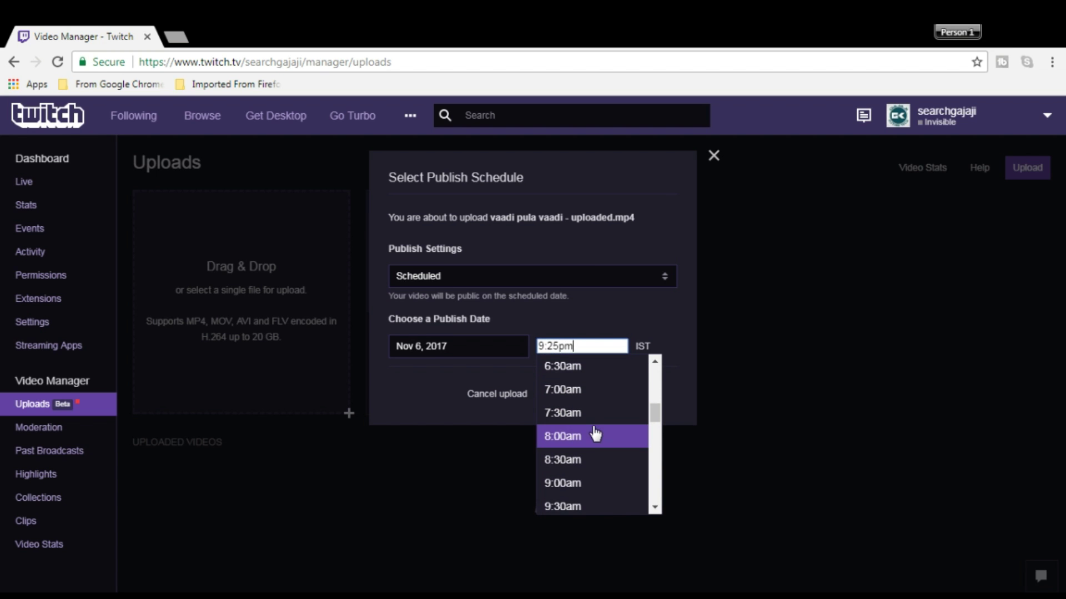
{"action": "left_click", "coordinate": [583, 395]}
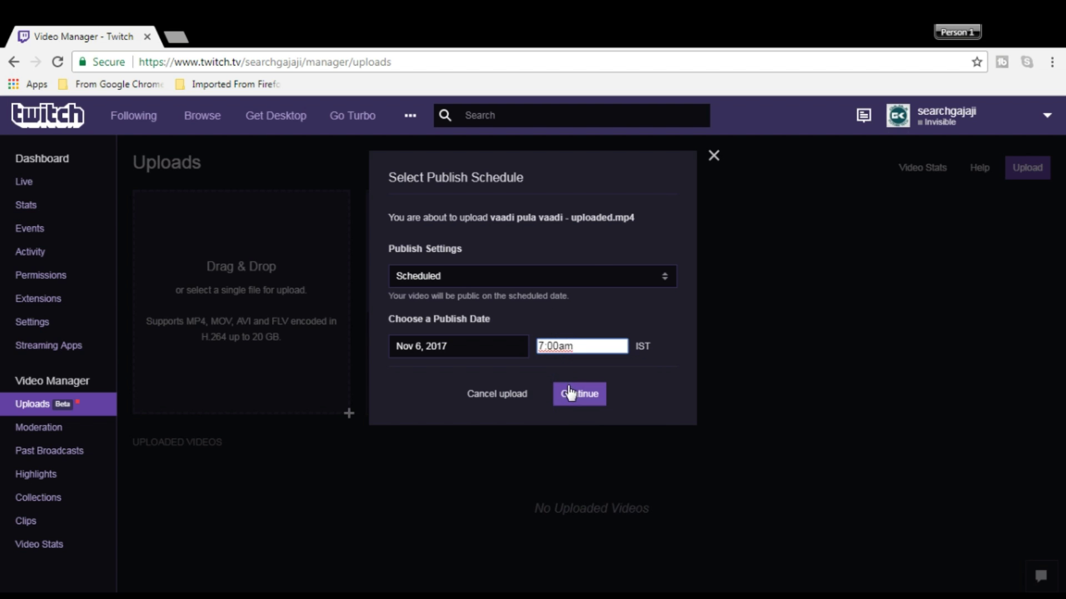
{"action": "left_click", "coordinate": [583, 402]}
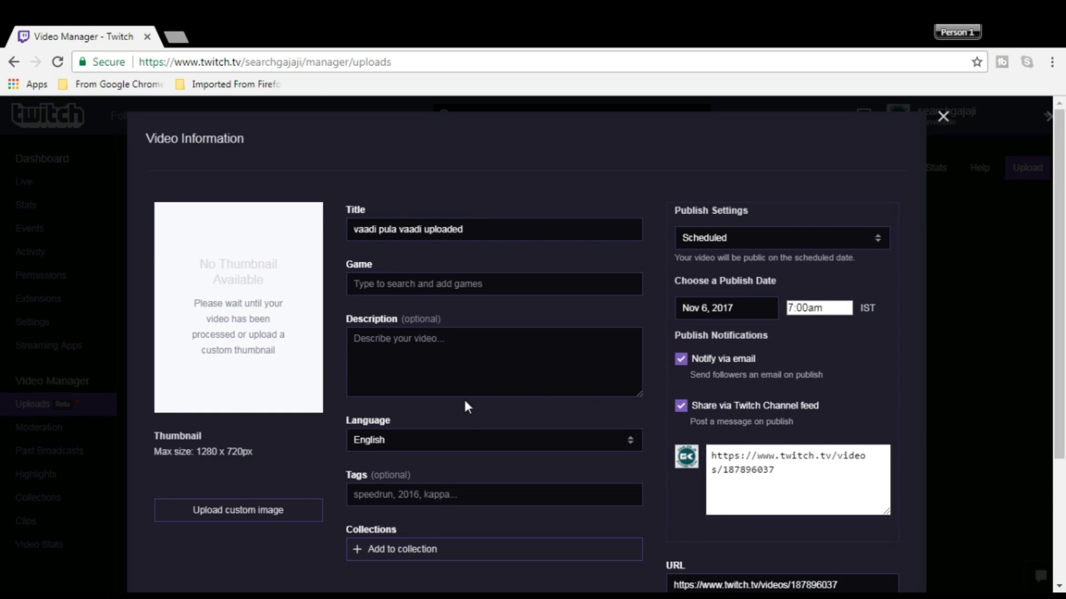
Step: Replace the word "uploaded" in the video title with "Dubbing" so the title reads "vaadi pula vaadi Dubbing"
{"action": "scroll", "coordinate": [438, 539], "scroll_direction": "down", "scroll_amount": 3}
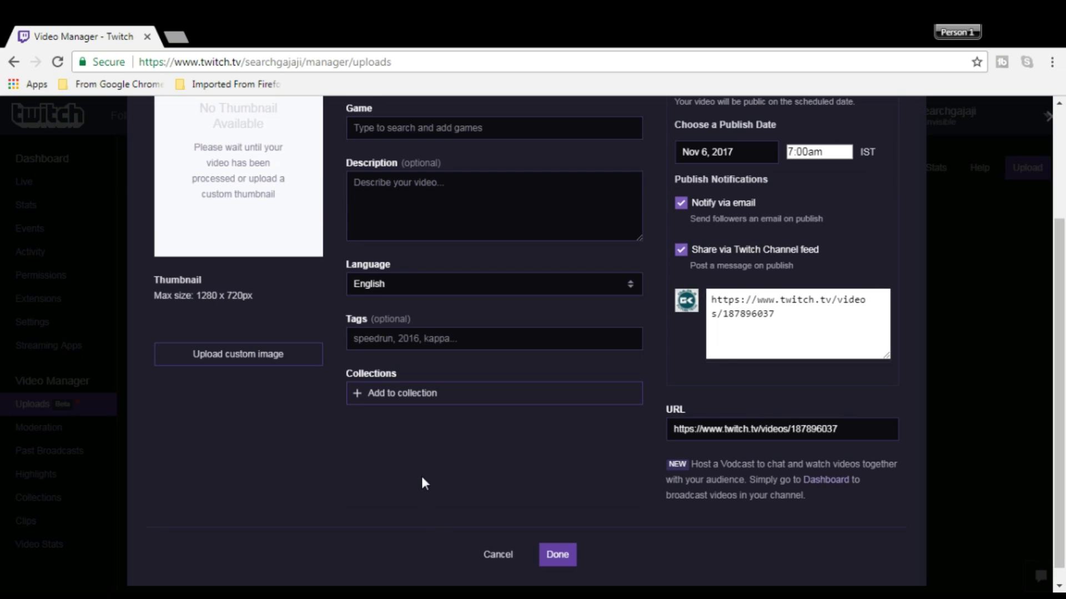
{"action": "scroll", "coordinate": [422, 479], "scroll_direction": "up", "scroll_amount": 2}
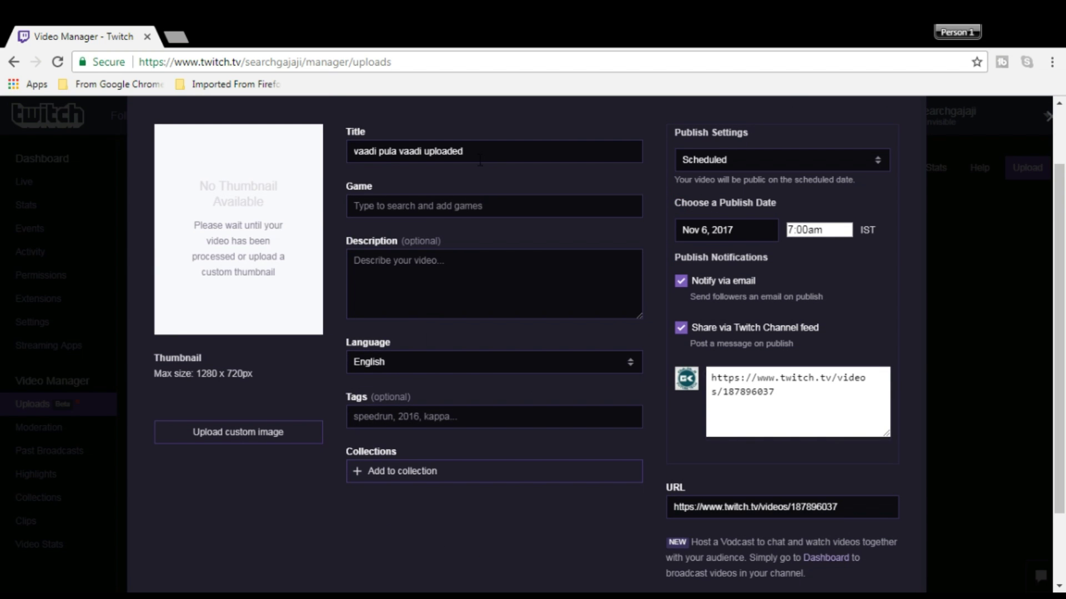
{"action": "left_click_drag", "start_coordinate": [425, 153], "coordinate": [495, 157]}
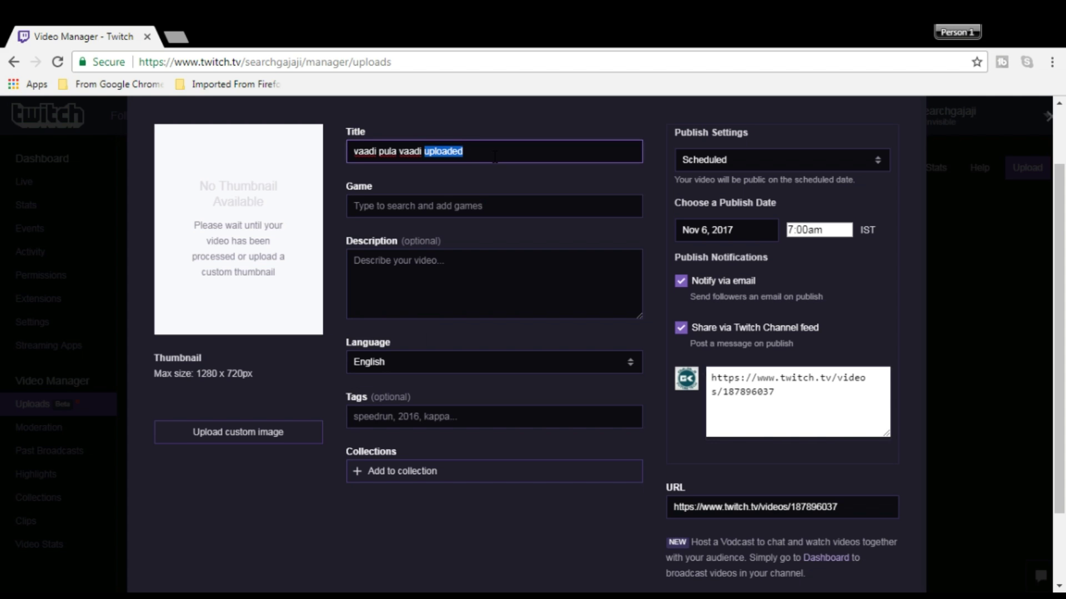
{"action": "key", "text": "BackSpace"}
{"action": "type", "text": "Dub"}
{"action": "key", "text": "BackSpace"}
{"action": "key", "text": "BackSpace"}
{"action": "key", "text": "BackSpace"}
{"action": "type", "text": "Dubbing"}
Step: Copy the full video title into the description
{"action": "left_click", "coordinate": [477, 278]}
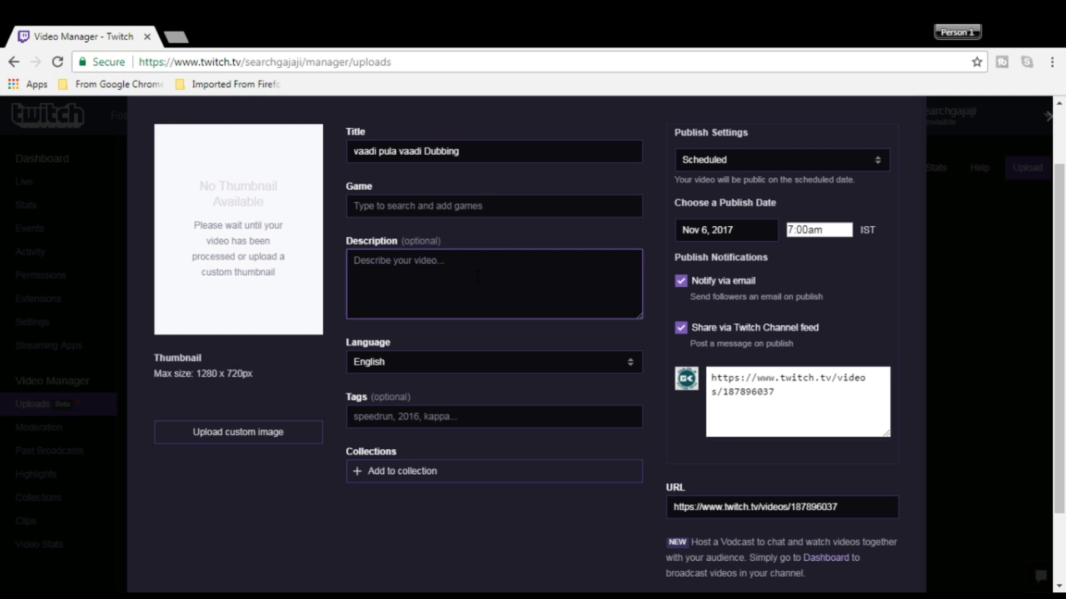
{"action": "triple_click", "coordinate": [516, 152]}
{"action": "key", "text": "ctrl+c"}
{"action": "left_click", "coordinate": [391, 276]}
{"action": "key", "text": "ctrl+v"}
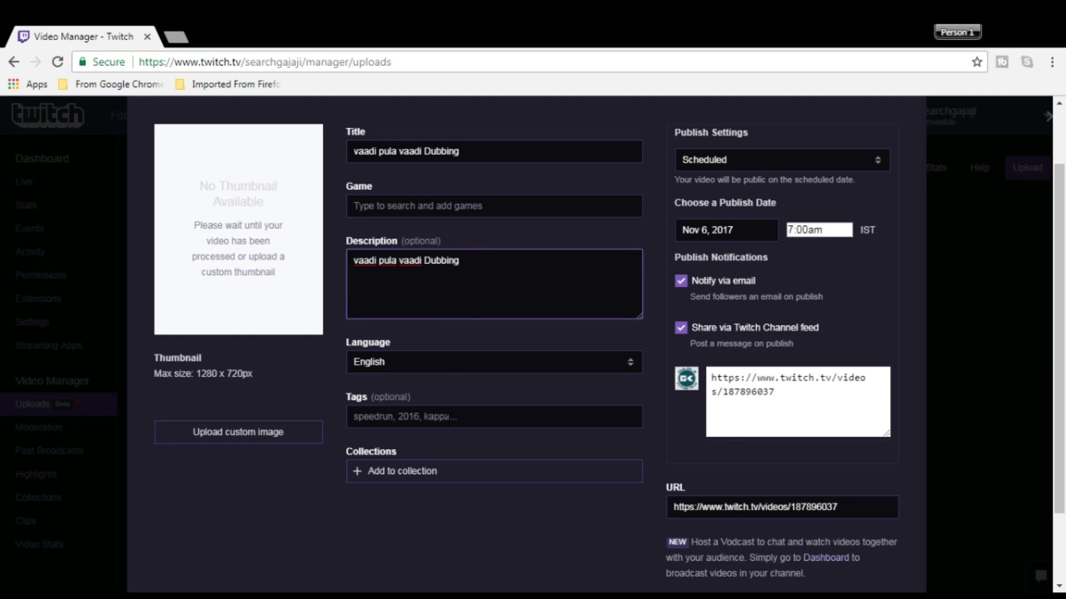
Step: Enter "tamil songs," as the video's tags and turn off the email notification to followers
{"action": "left_click", "coordinate": [400, 417]}
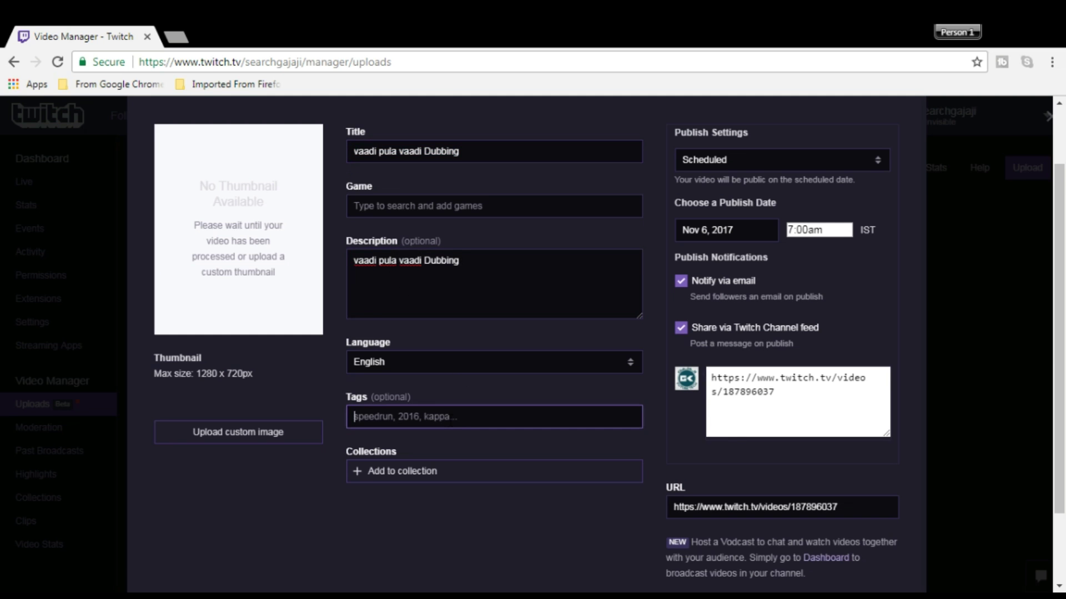
{"action": "type", "text": "tamil songs,"}
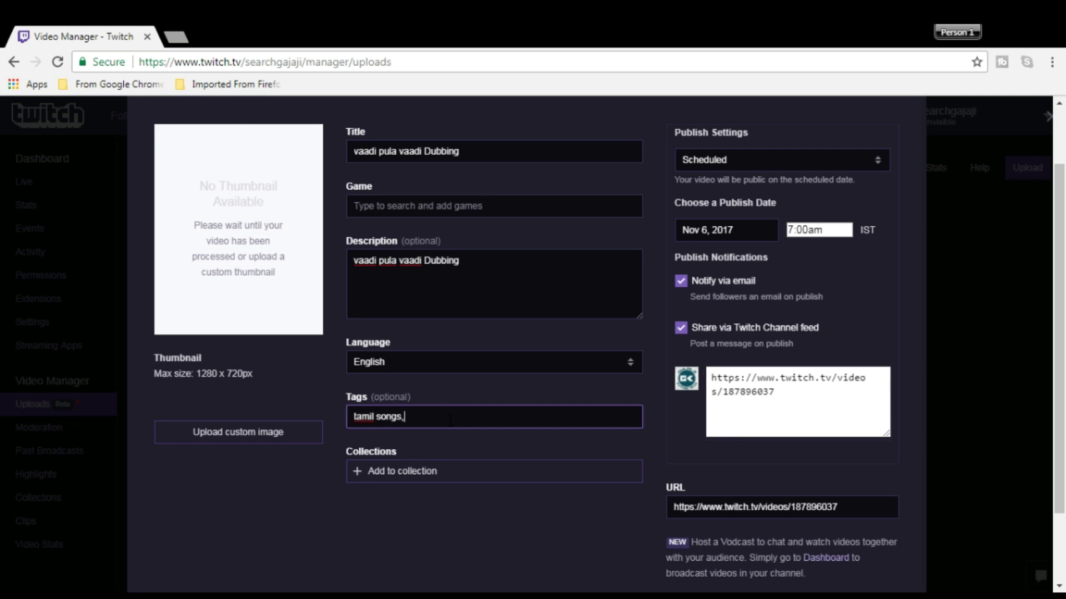
{"action": "left_click", "coordinate": [682, 283]}
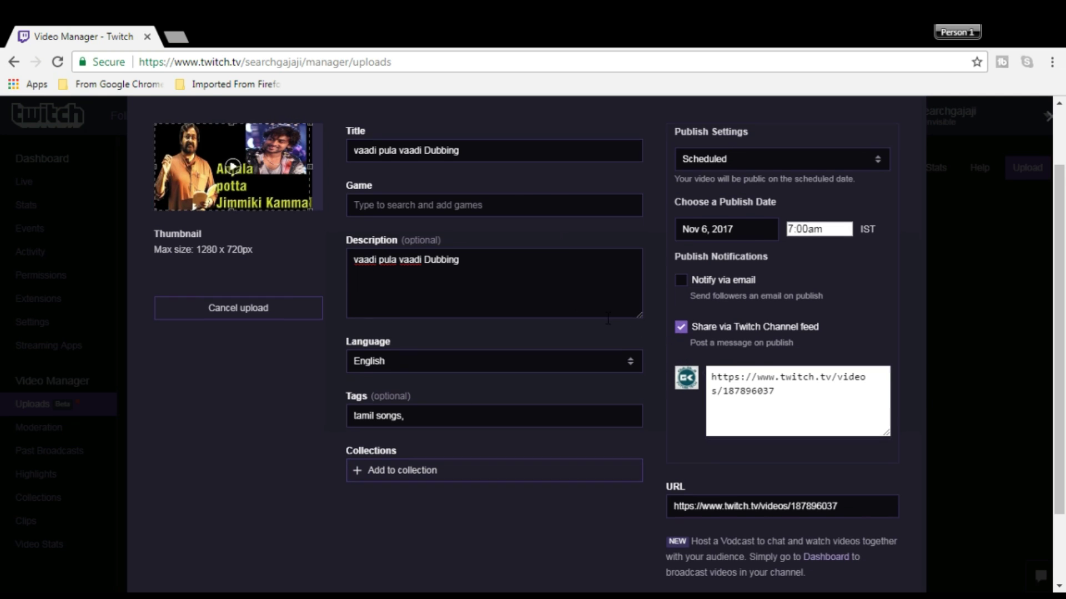
Step: Review the completed video information form and save it
{"action": "scroll", "coordinate": [690, 330], "scroll_direction": "down", "scroll_amount": 2}
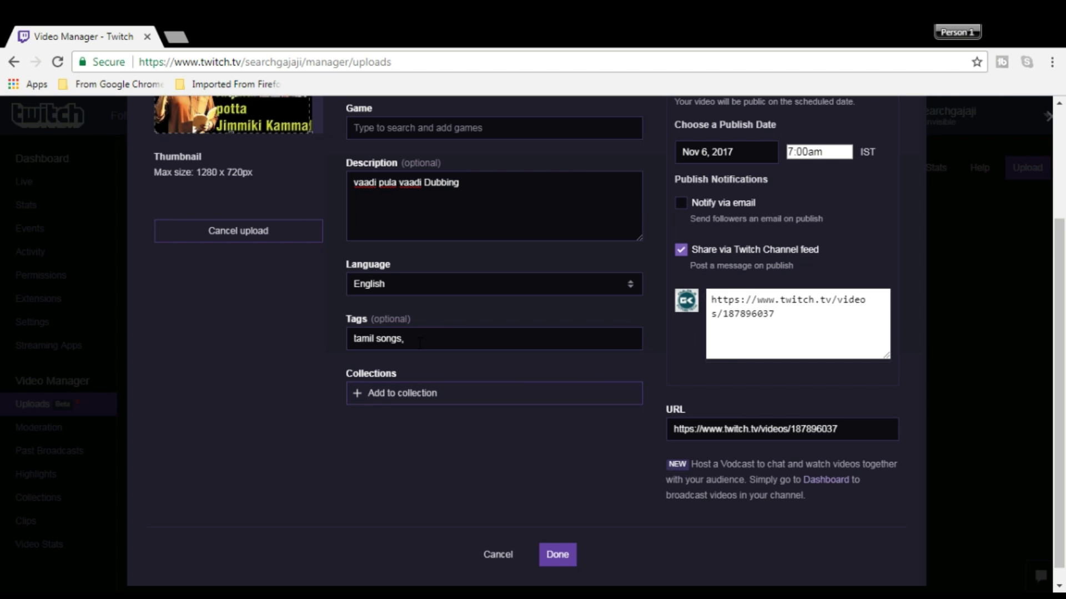
{"action": "scroll", "coordinate": [537, 302], "scroll_direction": "up", "scroll_amount": 1}
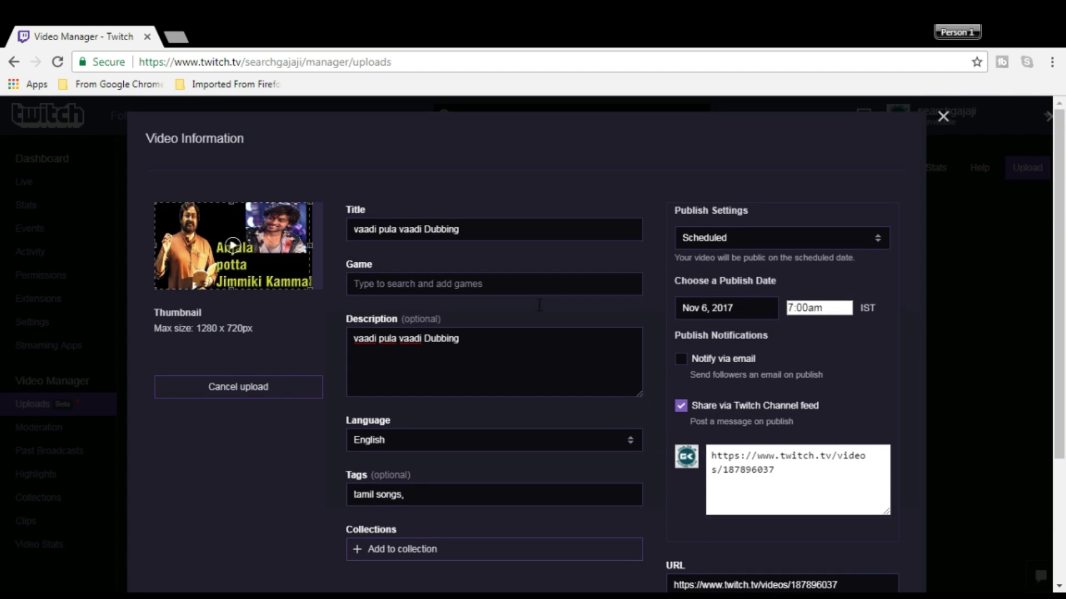
{"action": "scroll", "coordinate": [541, 316], "scroll_direction": "down", "scroll_amount": 3}
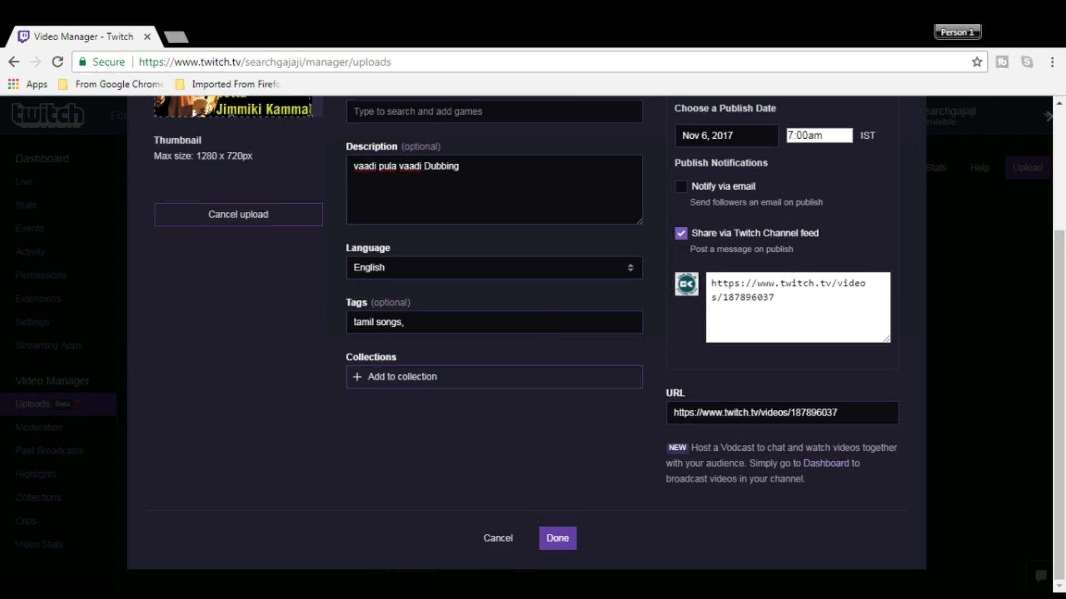
{"action": "left_click", "coordinate": [555, 547]}
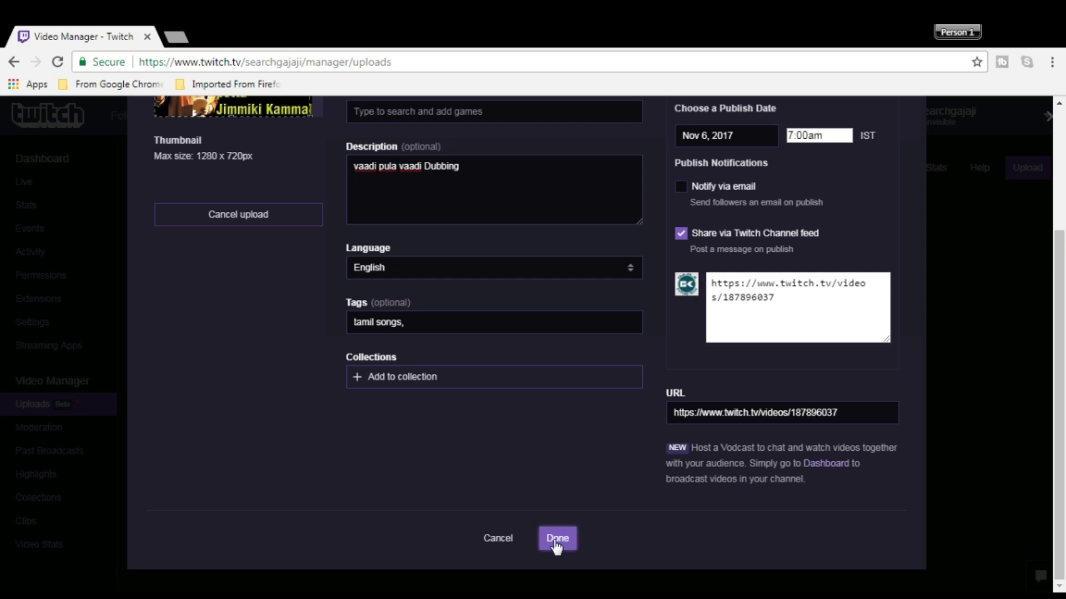
{"action": "left_click", "coordinate": [554, 542]}
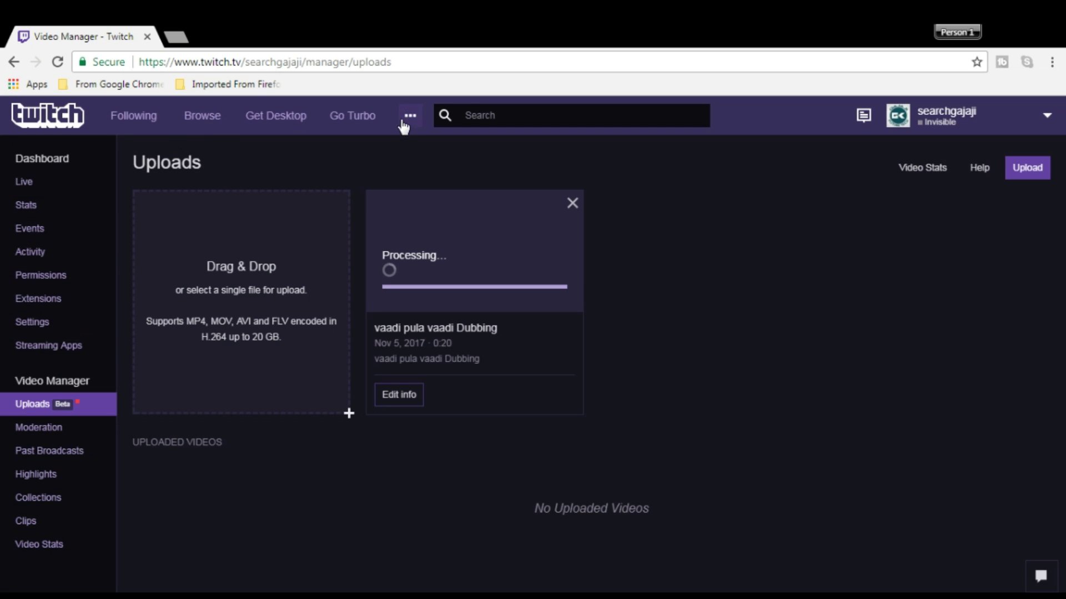
{"action": "left_click", "coordinate": [1046, 118]}
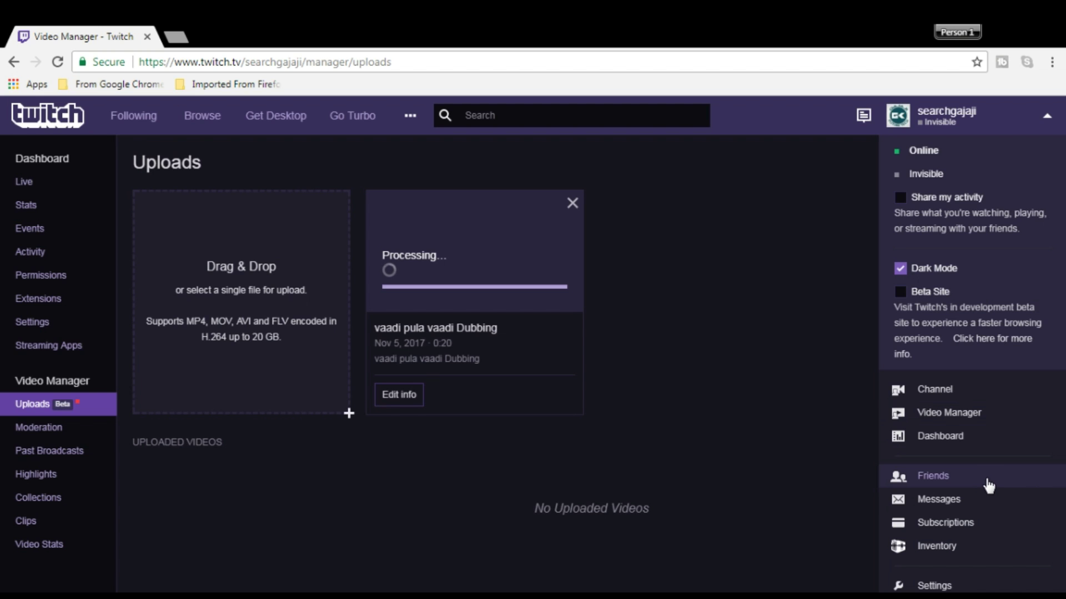
{"action": "left_click", "coordinate": [789, 418]}
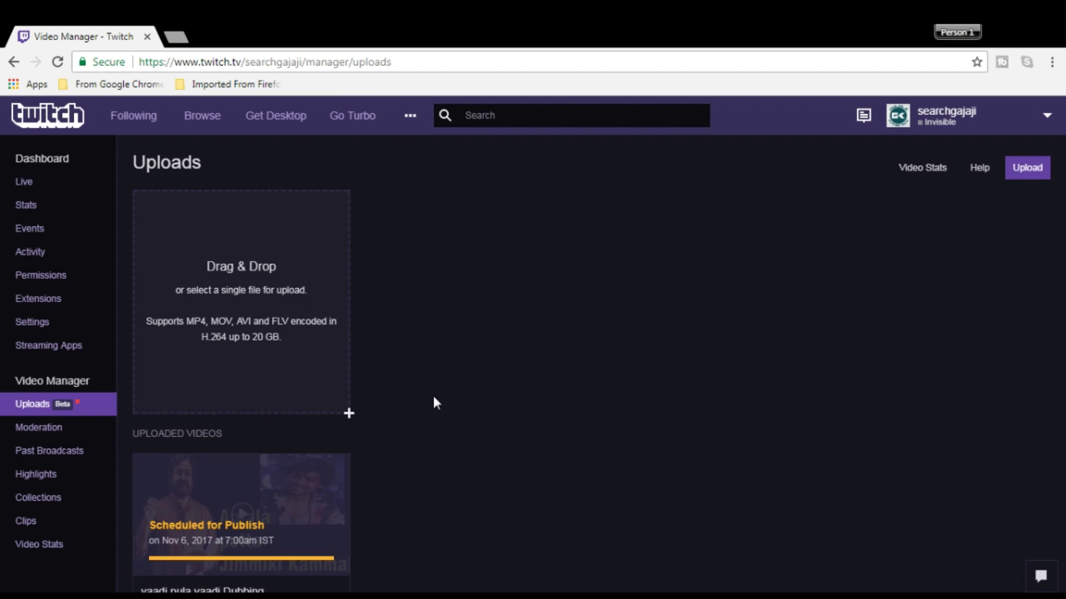
Step: Check the uploaded video's publishing schedule and its additional options in the list of uploaded videos
{"action": "scroll", "coordinate": [294, 447], "scroll_direction": "down", "scroll_amount": 2}
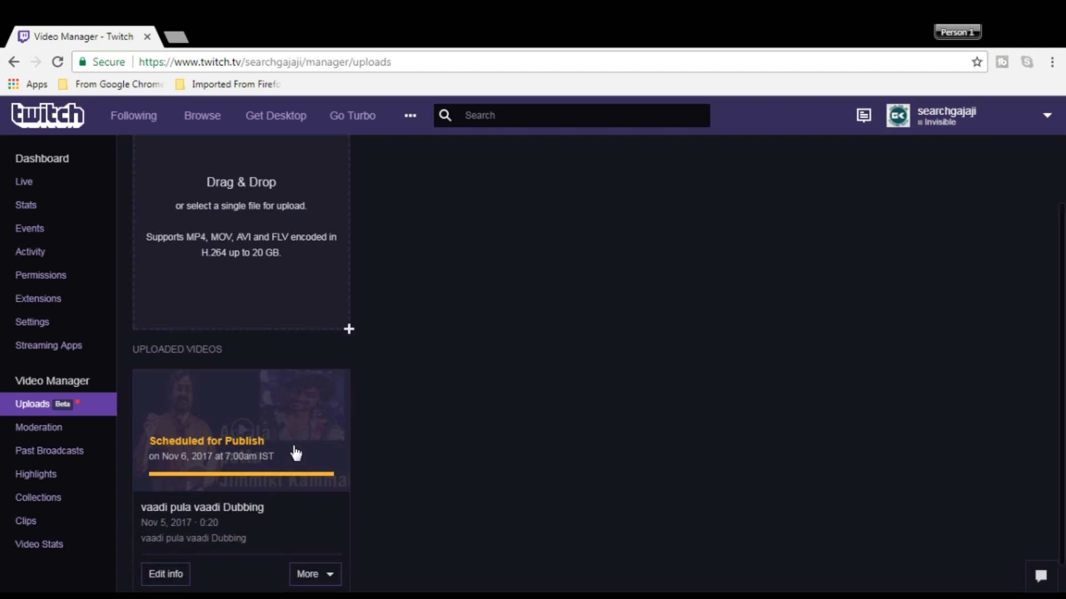
{"action": "scroll", "coordinate": [296, 453], "scroll_direction": "down", "scroll_amount": 1}
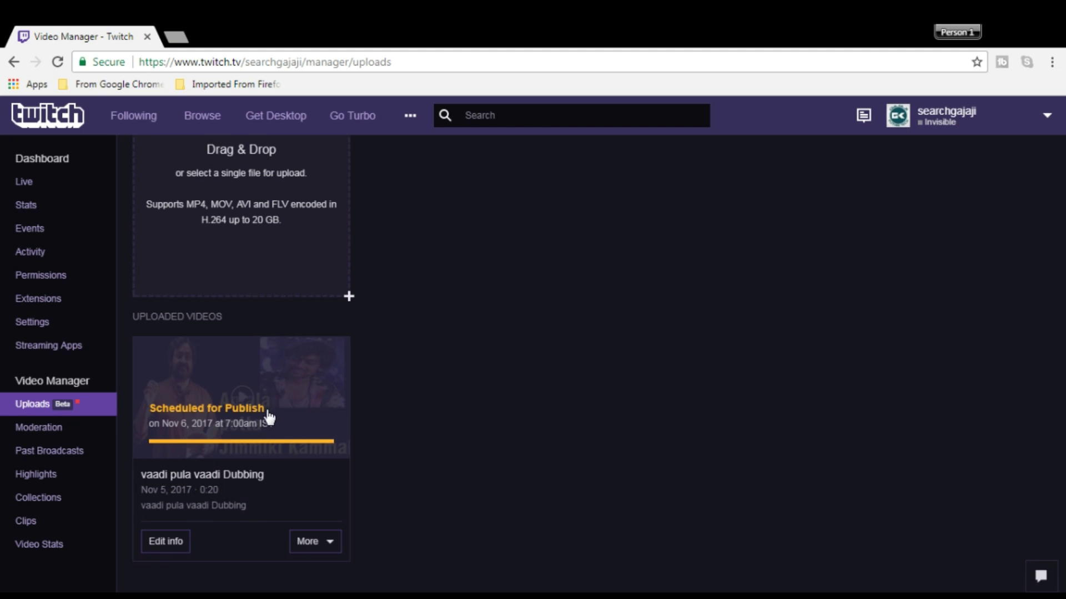
{"action": "left_click", "coordinate": [326, 542]}
{"action": "left_click", "coordinate": [457, 438]}
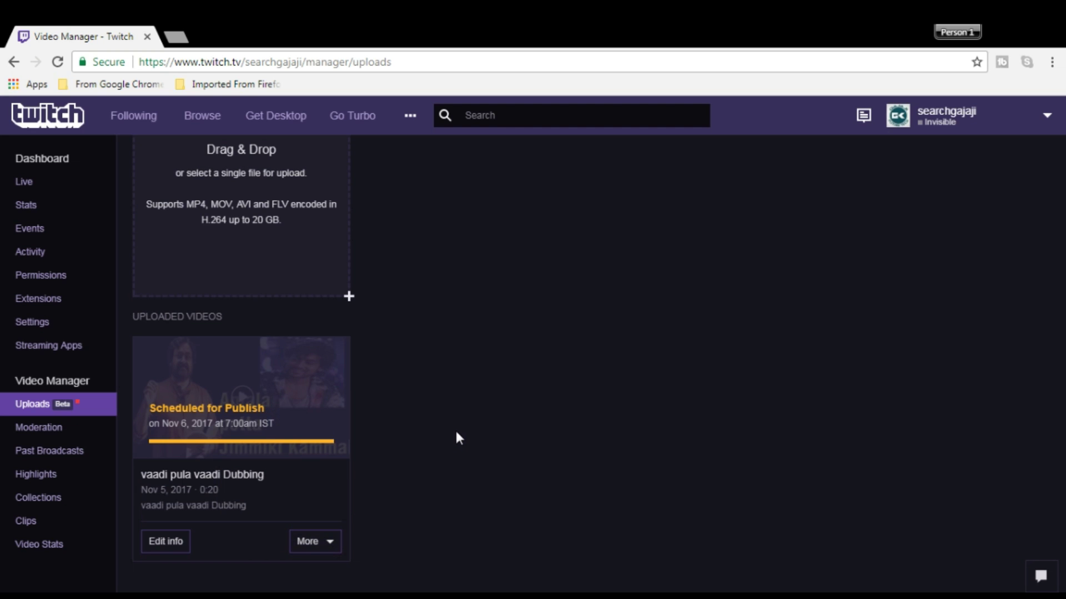